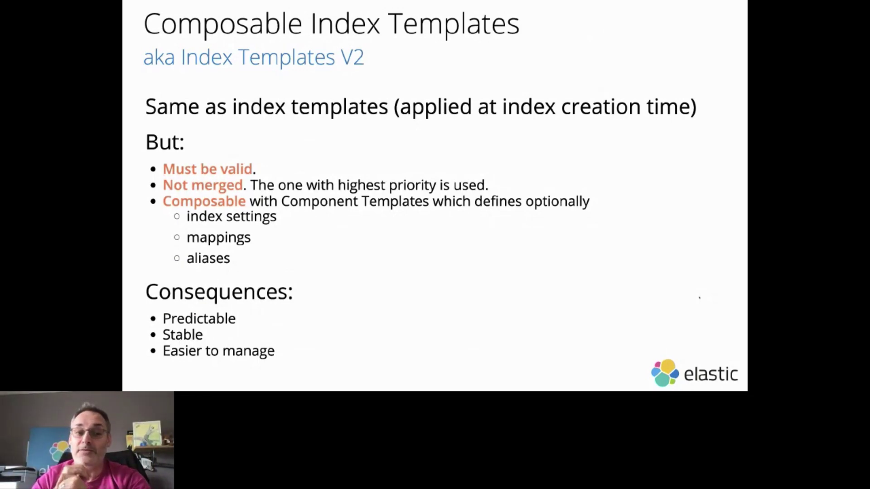
- Advance the slides to the Demo slide with demo site, code repository and quiz links
{"action": "key", "text": "Right"}
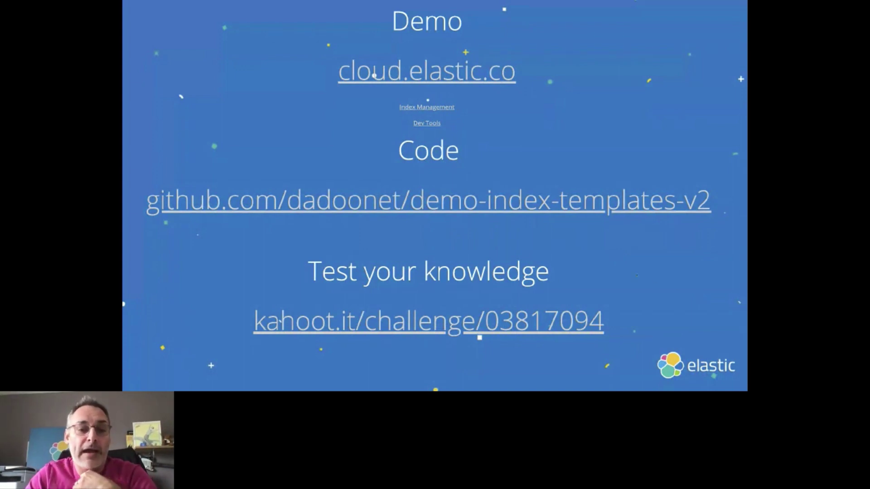
- Switch to the Index Management tab and list index templates: ilm-history, logs, metrics, synthetics
{"action": "mouse_move", "coordinate": [195, 3]}
{"action": "left_click", "coordinate": [325, 6]}
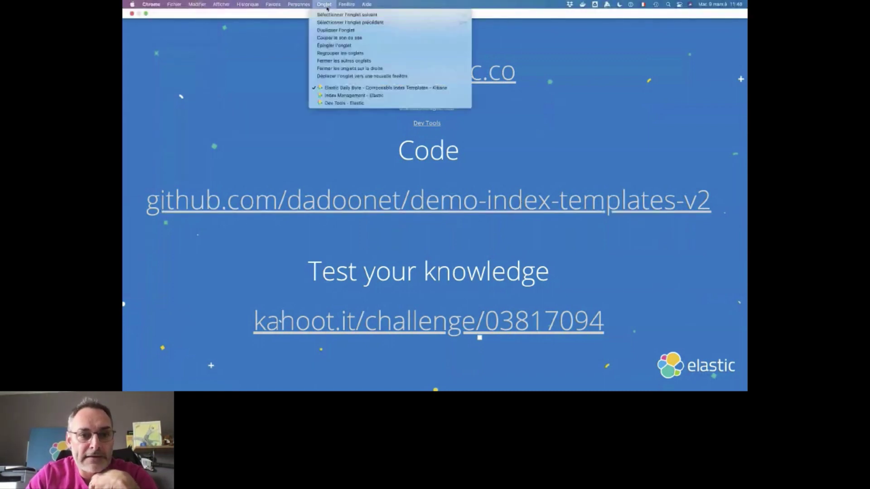
{"action": "left_click", "coordinate": [329, 96]}
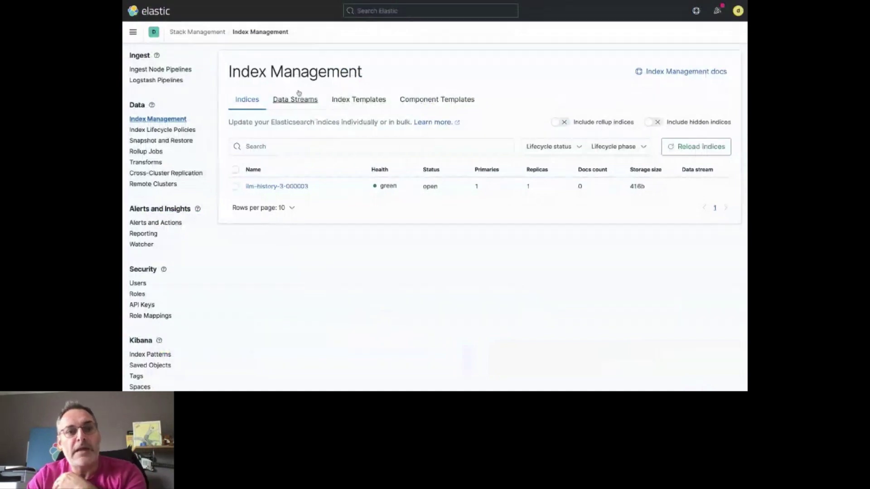
{"action": "left_click", "coordinate": [368, 100]}
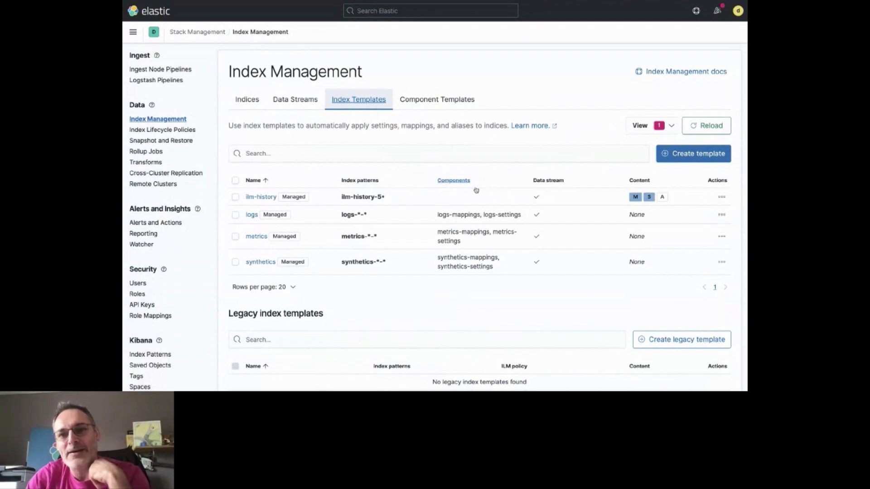
{"action": "scroll", "coordinate": [477, 190], "scroll_direction": "down", "scroll_amount": 2}
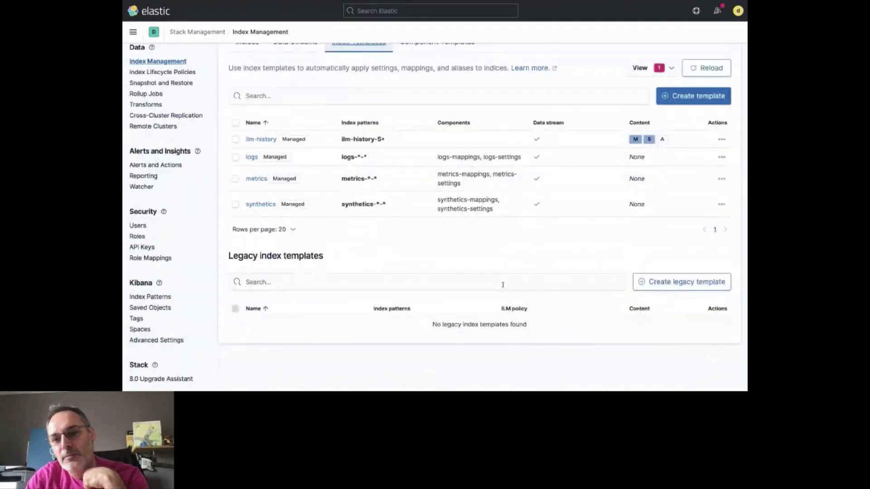
{"action": "scroll", "coordinate": [496, 255], "scroll_direction": "up", "scroll_amount": 2}
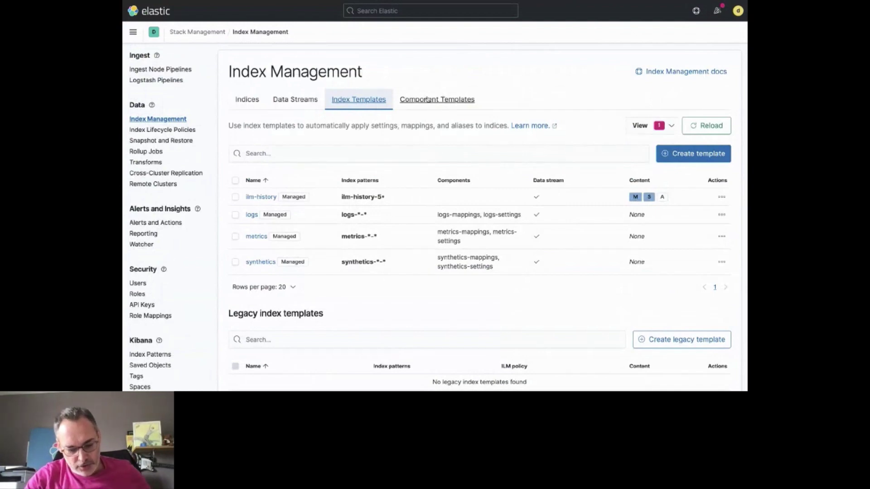
- Start a new component template named test-settings-no-sla and move to its index settings
{"action": "left_click", "coordinate": [427, 99]}
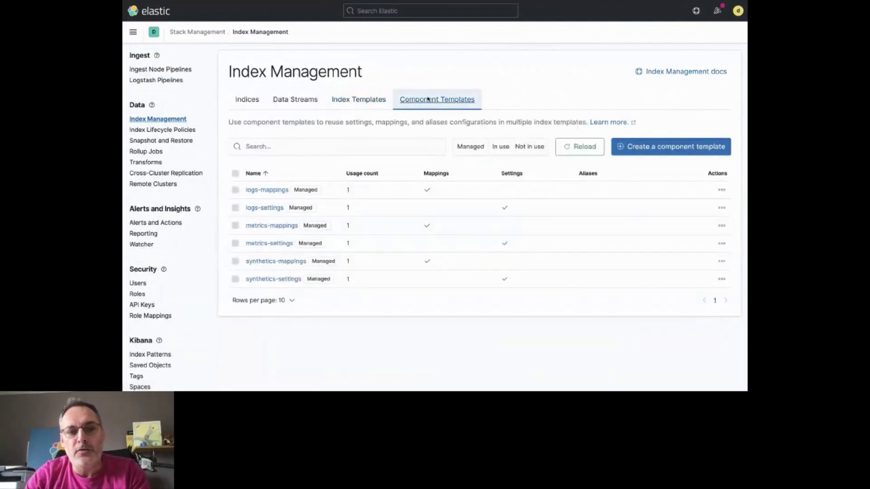
{"action": "left_click", "coordinate": [672, 147]}
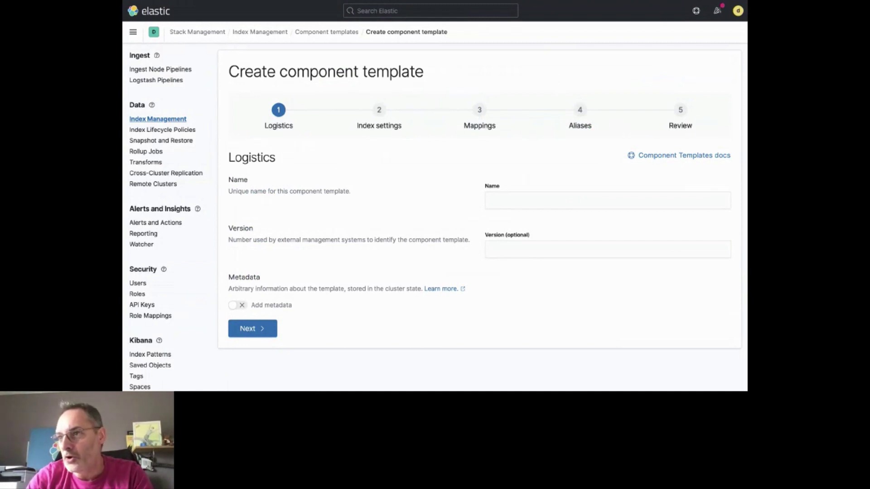
{"action": "left_click", "coordinate": [553, 205]}
{"action": "type", "text": "test-settings-no-sla"}
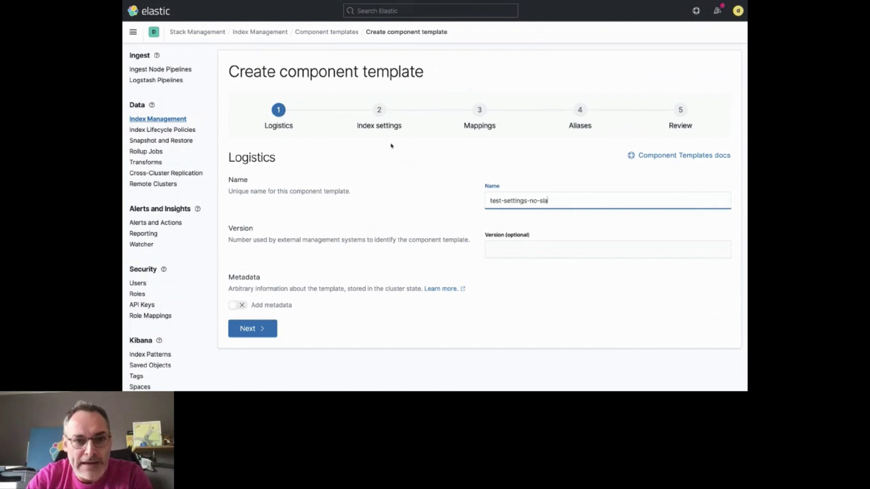
{"action": "left_click", "coordinate": [259, 330]}
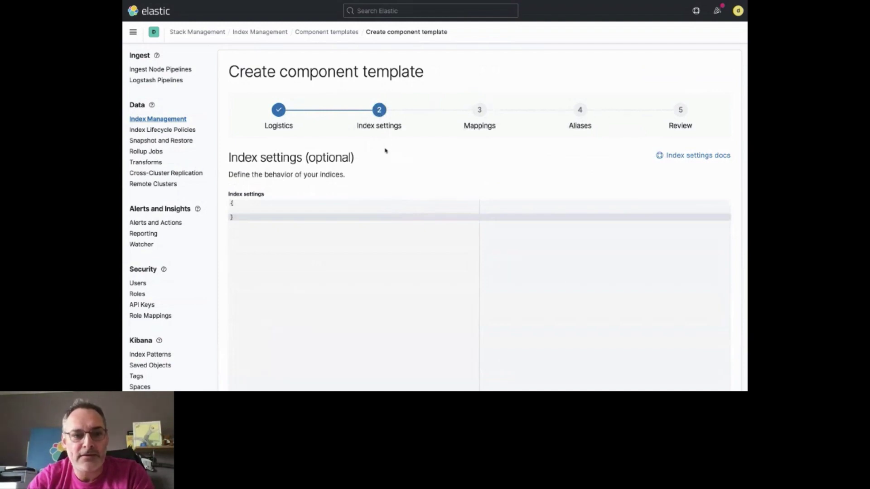
- Copy the example number_of_replicas JSON into the index settings editor, setting replicas to 0
{"action": "scroll", "coordinate": [386, 151], "scroll_direction": "down", "scroll_amount": 2}
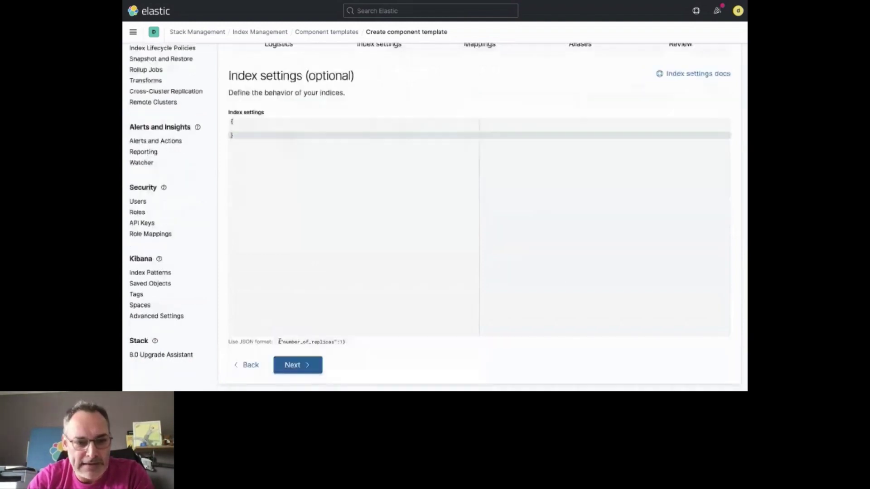
{"action": "left_click_drag", "start_coordinate": [280, 342], "coordinate": [343, 342]}
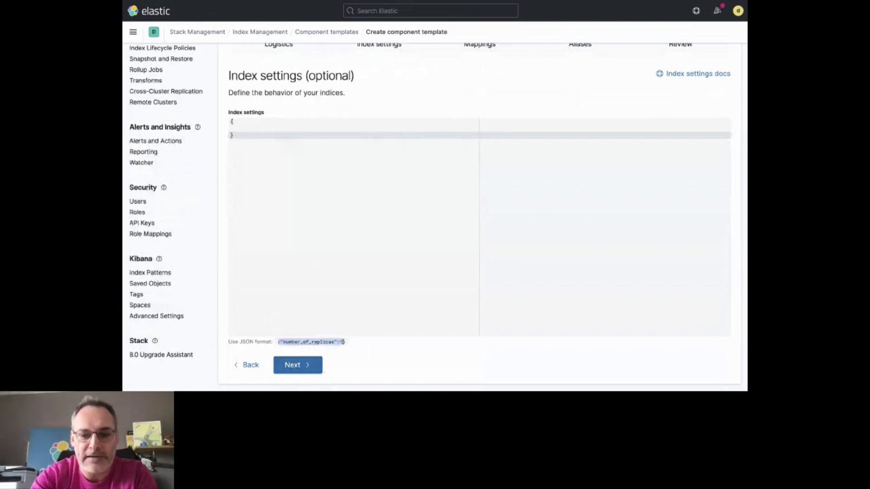
{"action": "key", "text": "ctrl+c"}
{"action": "left_click", "coordinate": [329, 317]}
{"action": "key", "text": "ctrl+v"}
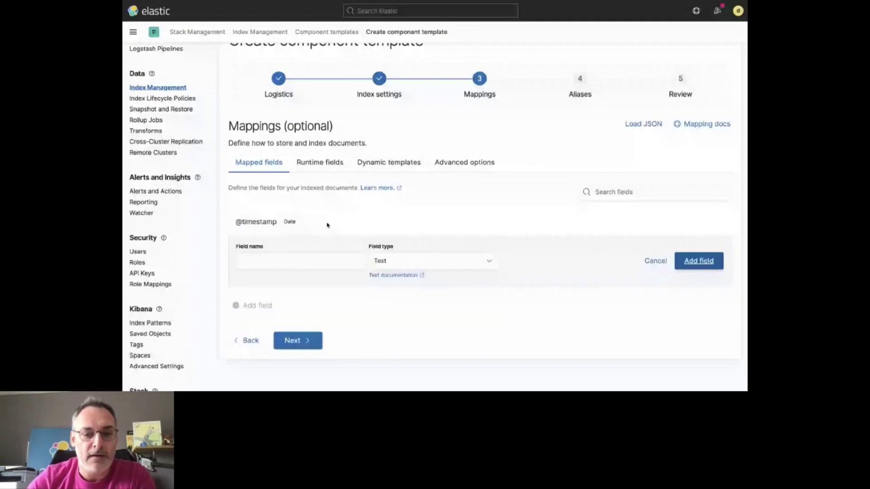
{"action": "left_click", "coordinate": [707, 221]}
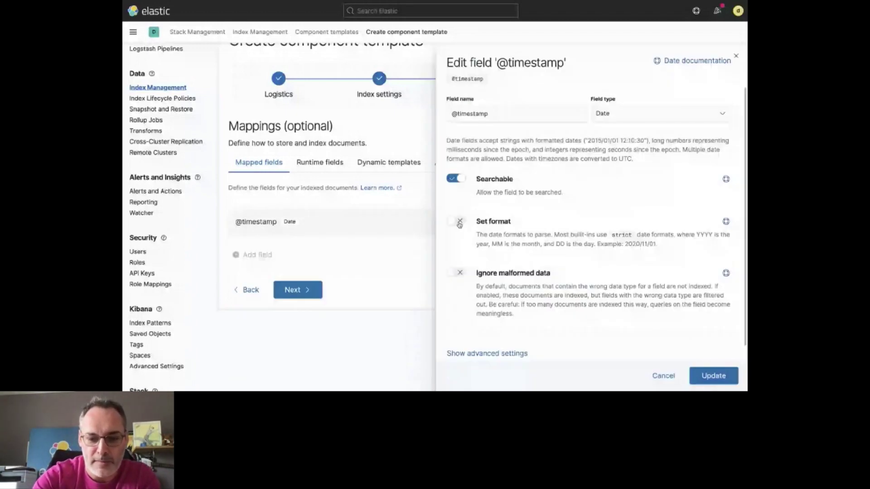
{"action": "left_click", "coordinate": [459, 222]}
{"action": "type", "text": "yyyy/MM"}
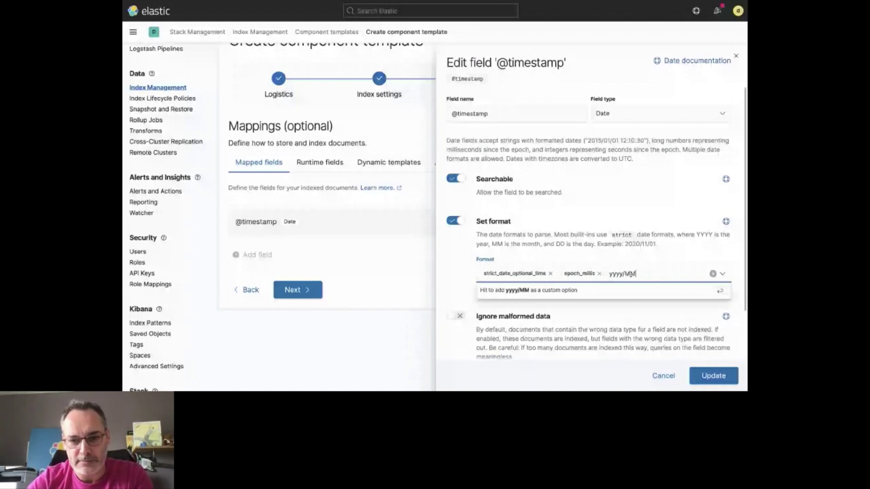
{"action": "type", "text": ":dd"}
{"action": "key", "text": "Return"}
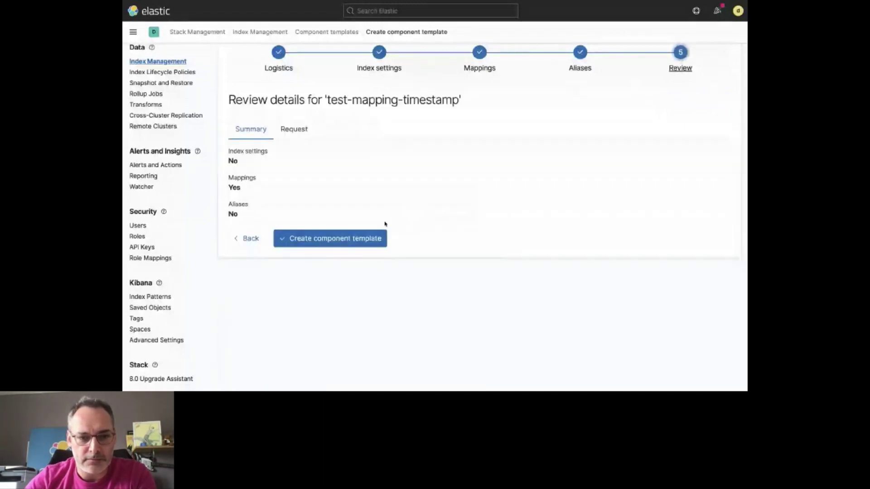
{"action": "left_click", "coordinate": [366, 238]}
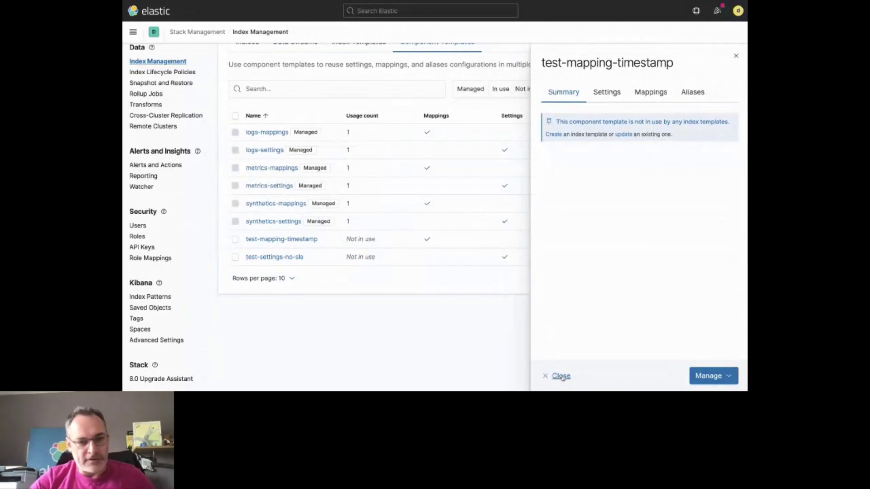
- Close the test-mapping-timestamp details and switch to the Dev Tools Console tab
{"action": "left_click", "coordinate": [562, 377]}
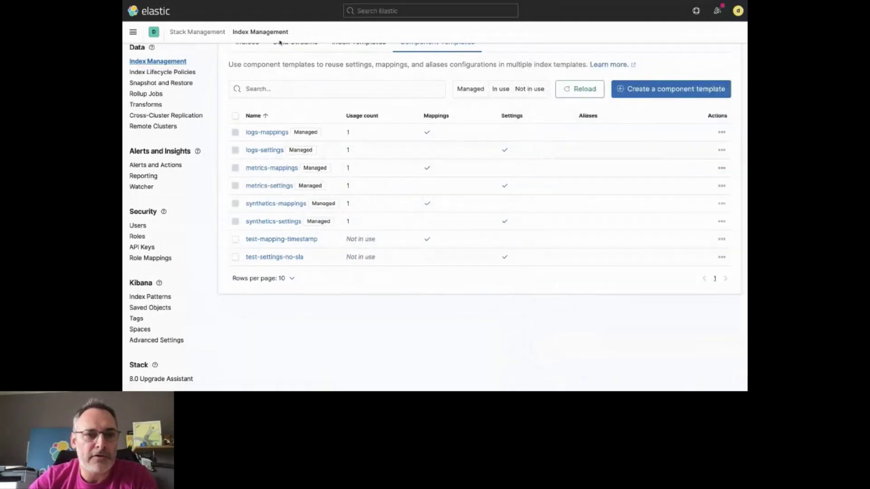
{"action": "mouse_move", "coordinate": [336, 26]}
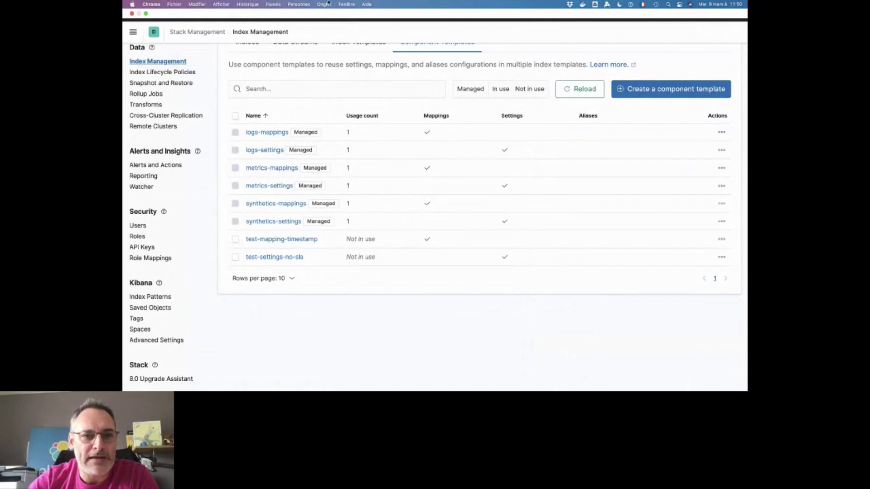
{"action": "left_click", "coordinate": [325, 4]}
{"action": "left_click", "coordinate": [322, 103]}
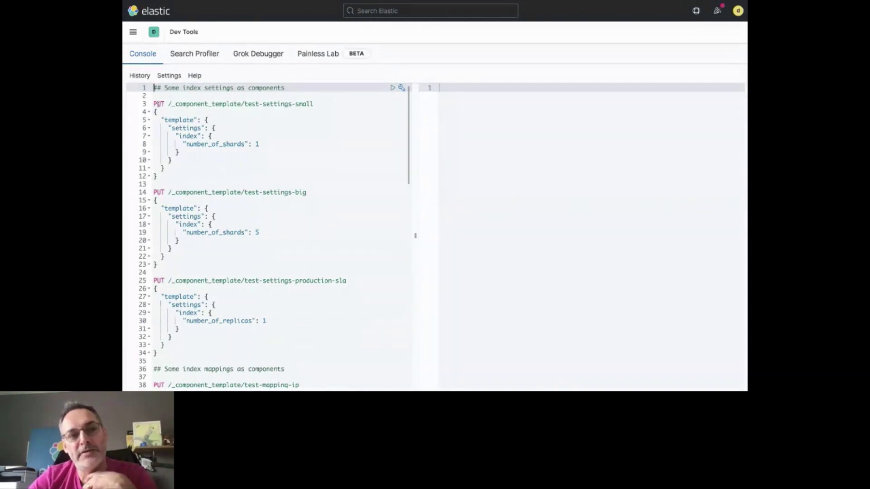
- Walk through test-settings-small shards, test-settings-big's 5 shards, production-sla replicas and test-mapping-ip mappings
{"action": "left_click_drag", "start_coordinate": [155, 104], "coordinate": [158, 176]}
{"action": "left_click", "coordinate": [277, 104]}
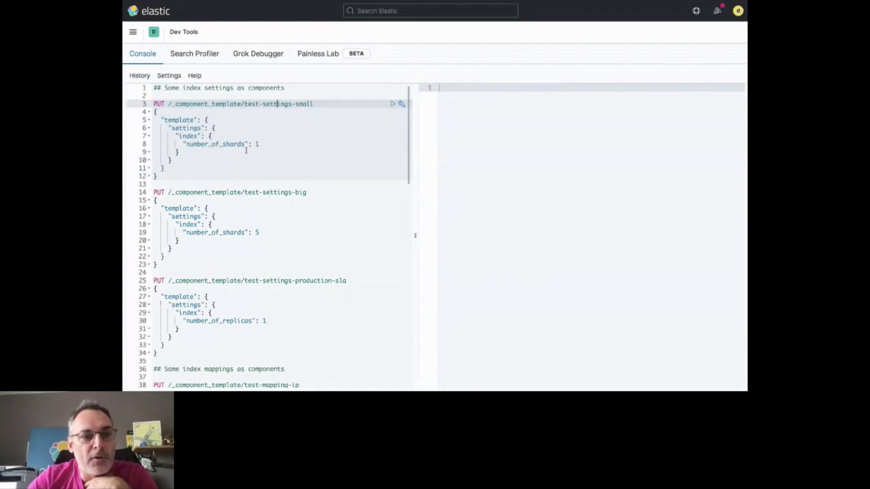
{"action": "left_click", "coordinate": [261, 144]}
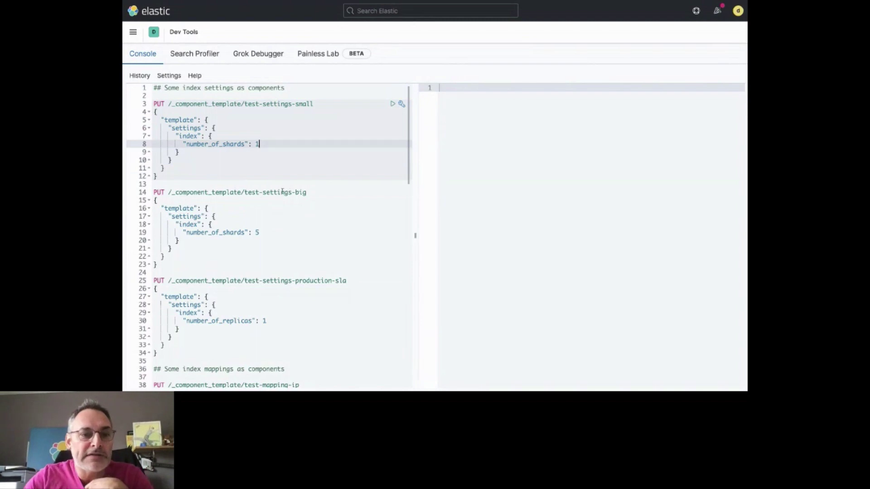
{"action": "left_click", "coordinate": [263, 234]}
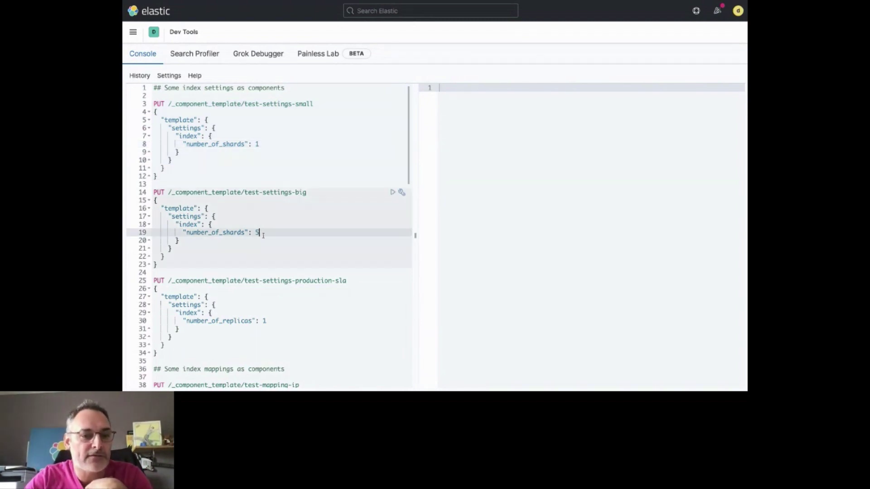
{"action": "scroll", "coordinate": [263, 235], "scroll_direction": "down", "scroll_amount": 5}
{"action": "left_click", "coordinate": [267, 212]}
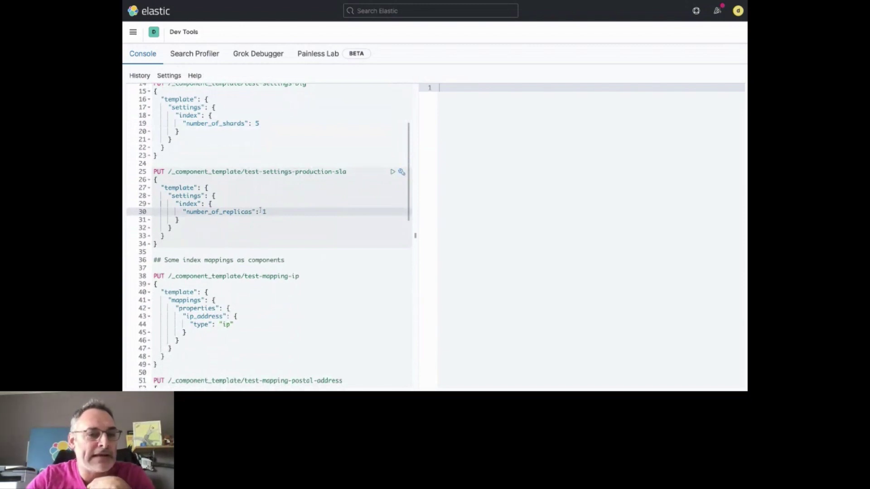
{"action": "scroll", "coordinate": [263, 209], "scroll_direction": "down", "scroll_amount": 3}
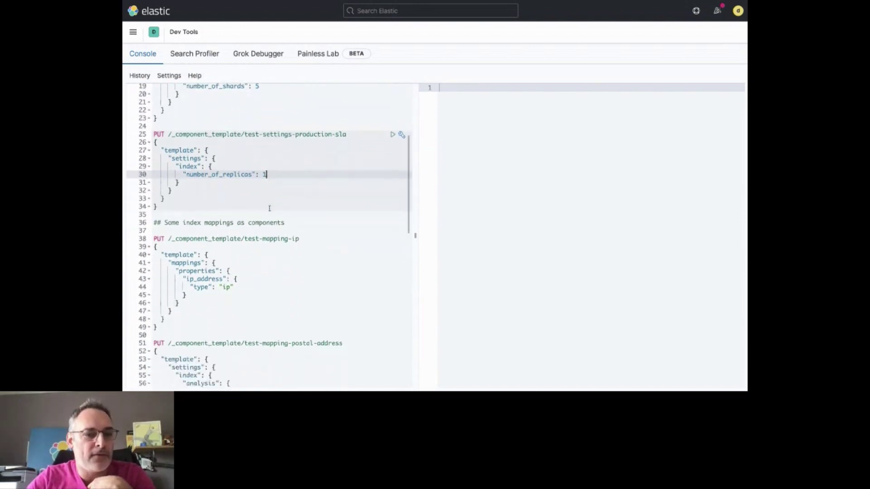
{"action": "scroll", "coordinate": [269, 208], "scroll_direction": "down", "scroll_amount": 1}
{"action": "left_click", "coordinate": [270, 211]}
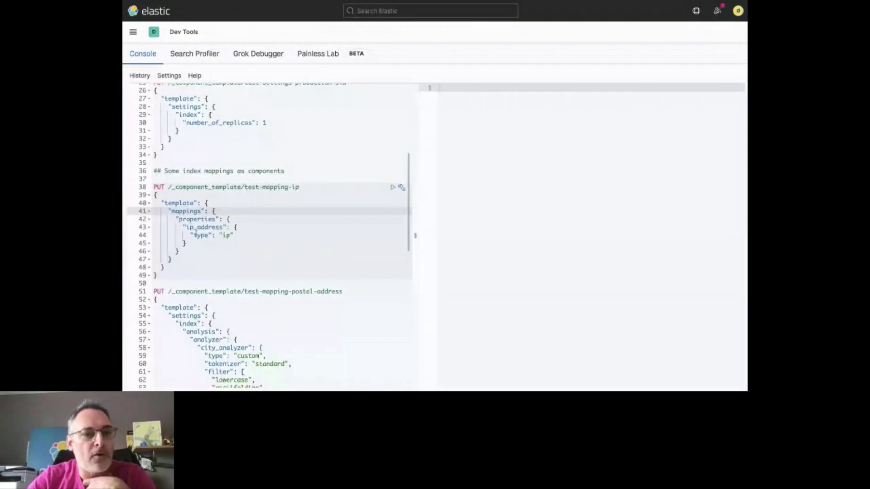
{"action": "scroll", "coordinate": [196, 233], "scroll_direction": "down", "scroll_amount": 5}
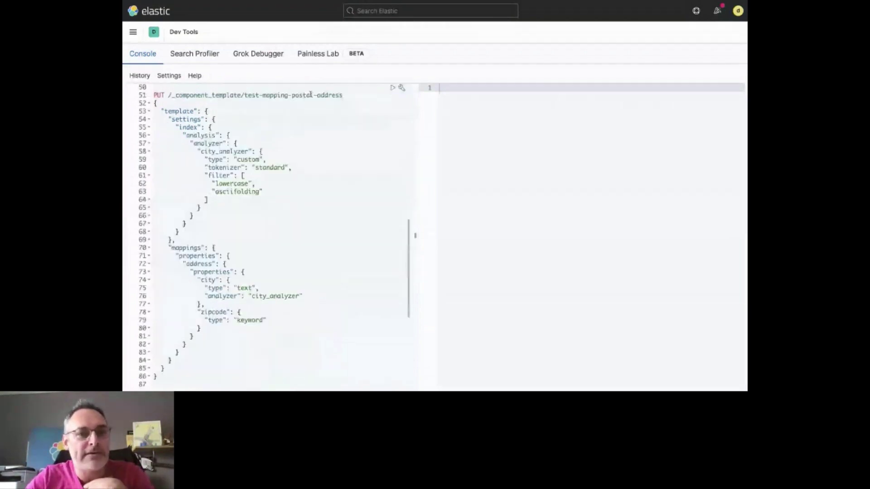
- Highlight the city_analyzer definition and the city field mapping in test-mapping-postal-address
{"action": "left_click", "coordinate": [194, 143]}
{"action": "left_click_drag", "start_coordinate": [194, 143], "coordinate": [208, 200]}
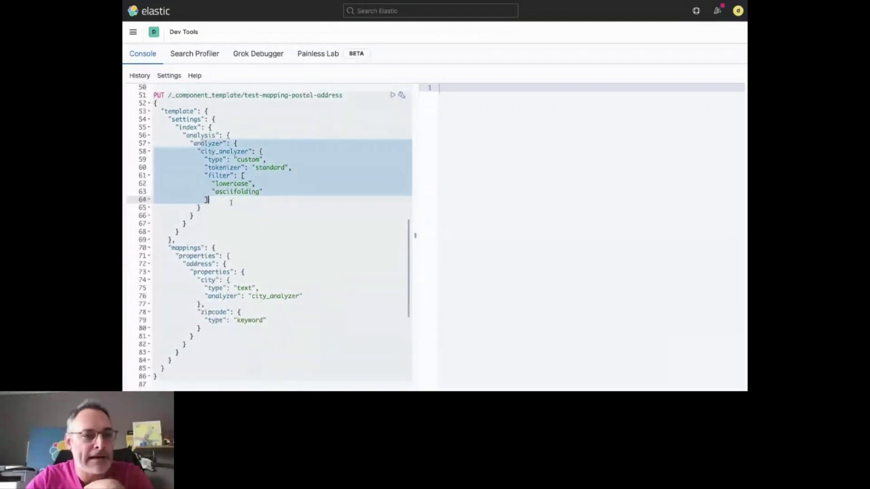
{"action": "left_click", "coordinate": [208, 280]}
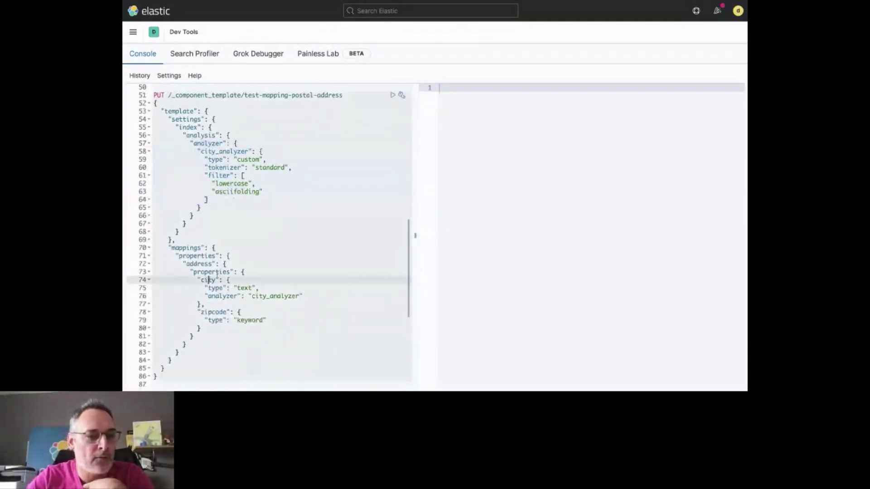
{"action": "left_click", "coordinate": [252, 296]}
{"action": "left_click", "coordinate": [209, 282]}
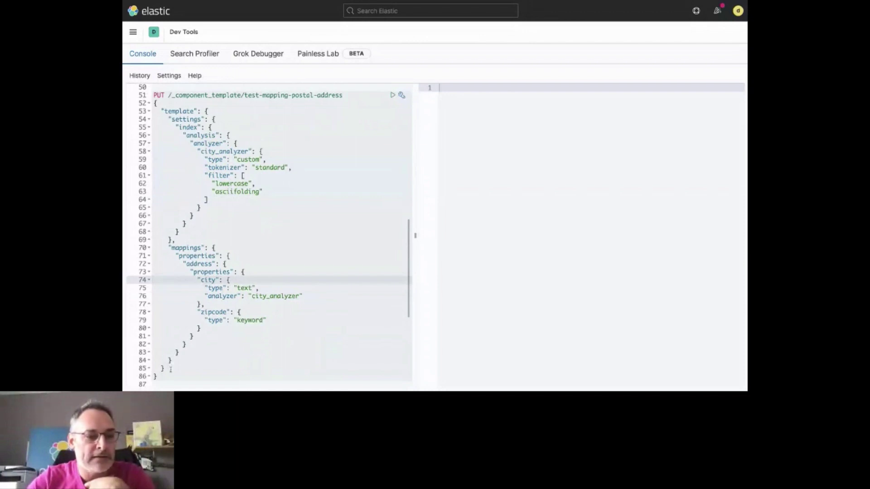
{"action": "scroll", "coordinate": [171, 369], "scroll_direction": "down", "scroll_amount": 4}
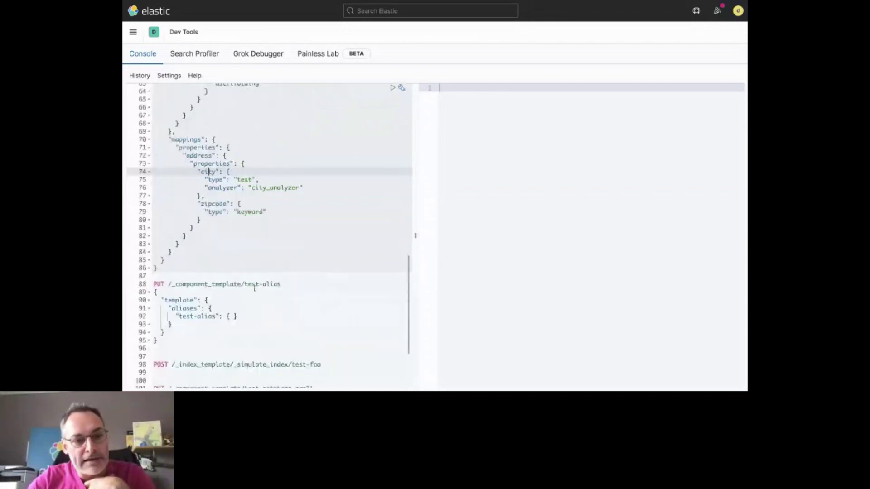
- Select and run all six component template requests, then return to Index Management
{"action": "left_click", "coordinate": [168, 343]}
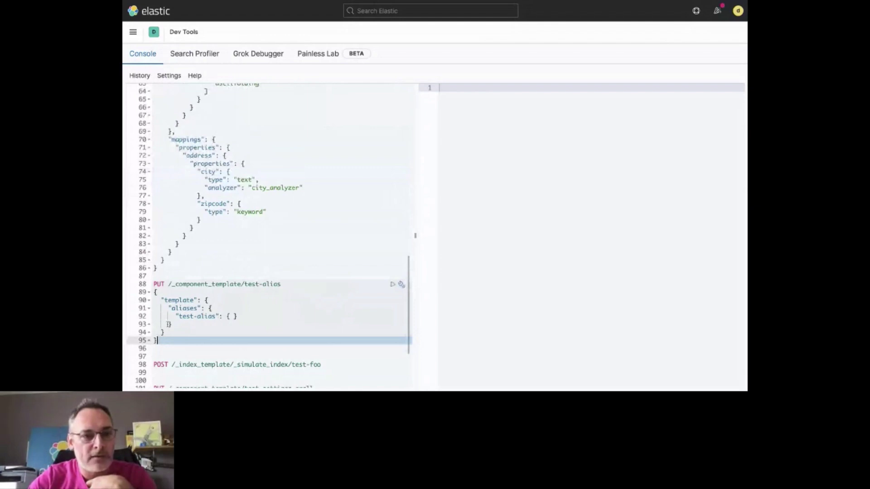
{"action": "key", "text": "ctrl+a"}
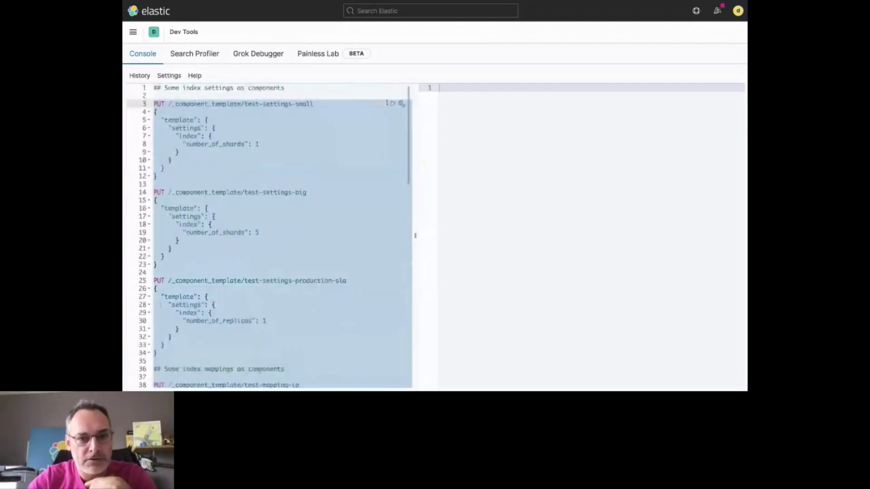
{"action": "left_click", "coordinate": [393, 104]}
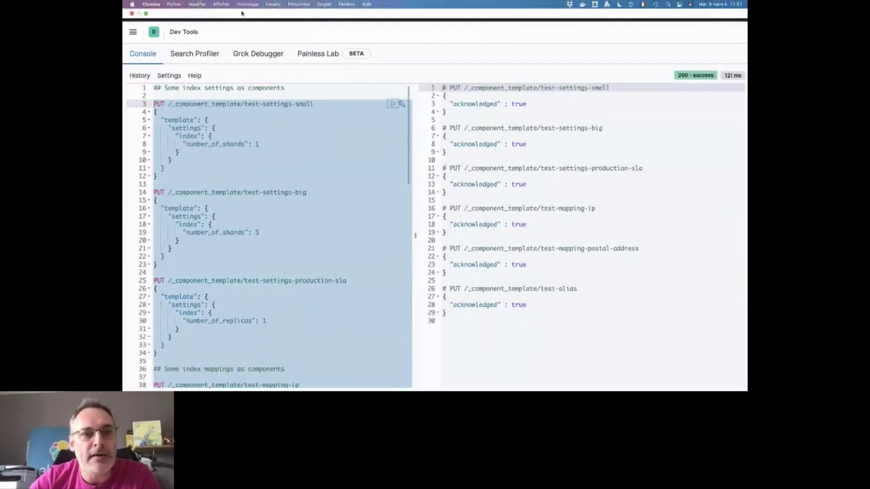
{"action": "left_click", "coordinate": [324, 4]}
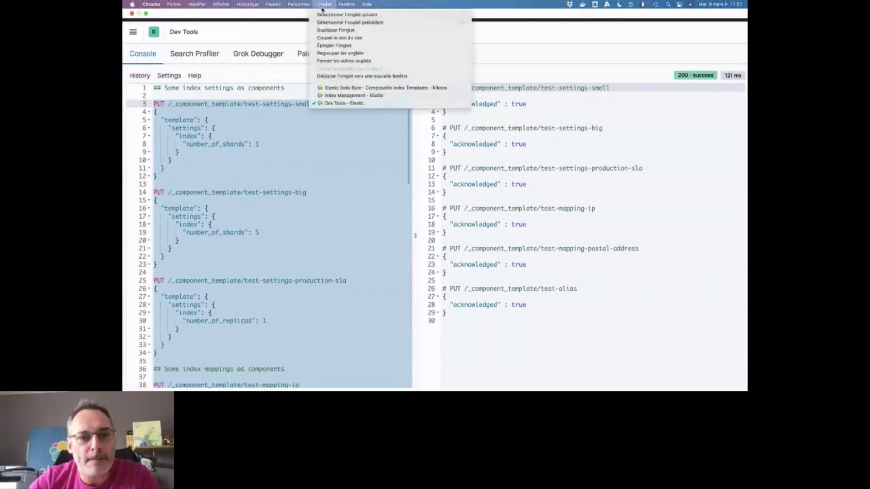
{"action": "left_click", "coordinate": [328, 95]}
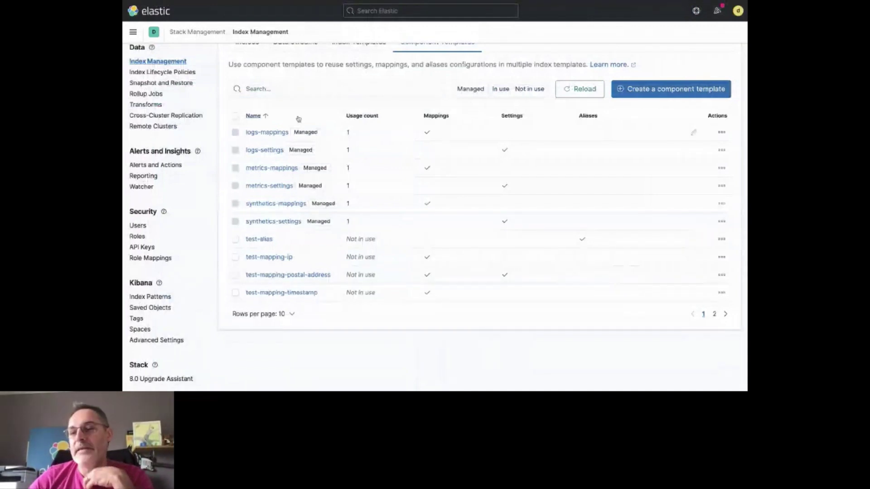
- Scroll to the top of Index Management and show the Index Templates list
{"action": "scroll", "coordinate": [345, 106], "scroll_direction": "up", "scroll_amount": 2}
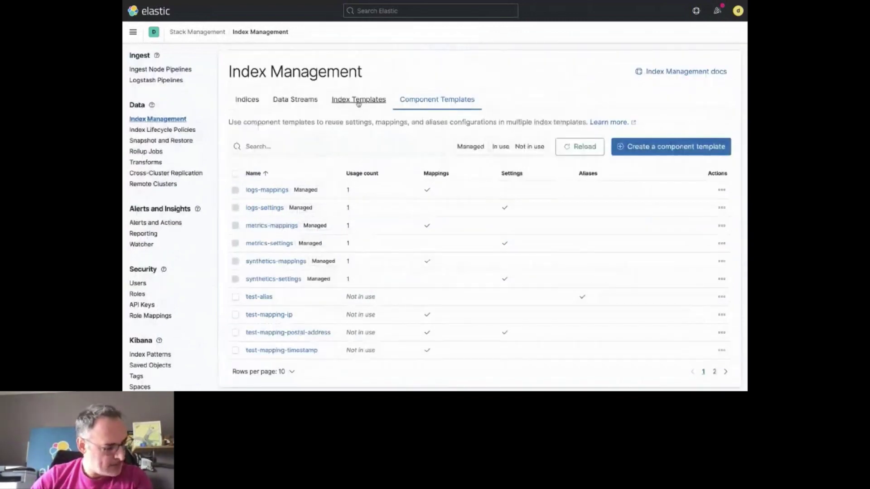
{"action": "left_click", "coordinate": [359, 101]}
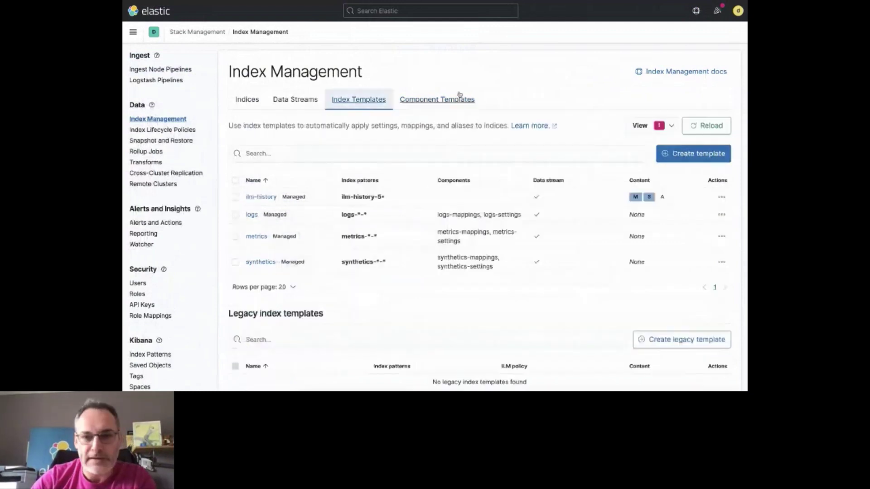
- Start index template test-simple with index pattern test-* and proceed to component templates
{"action": "left_click", "coordinate": [686, 155]}
{"action": "type", "text": "test-simple"}
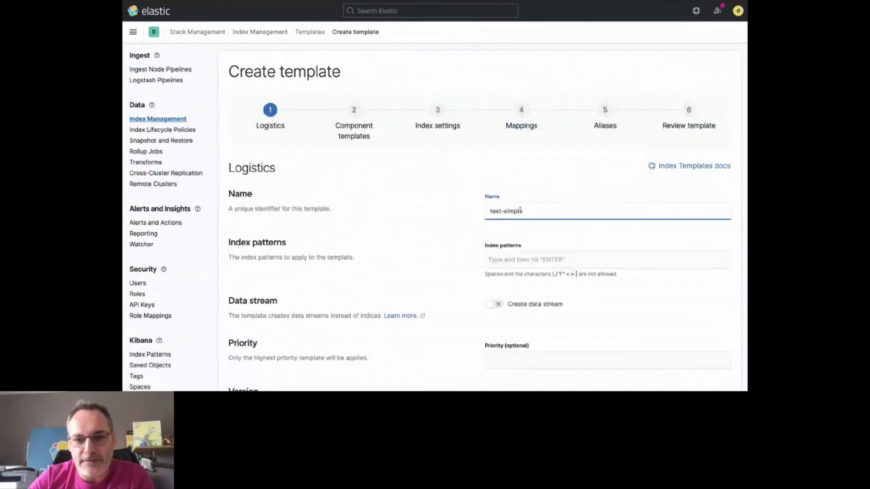
{"action": "left_click", "coordinate": [503, 258]}
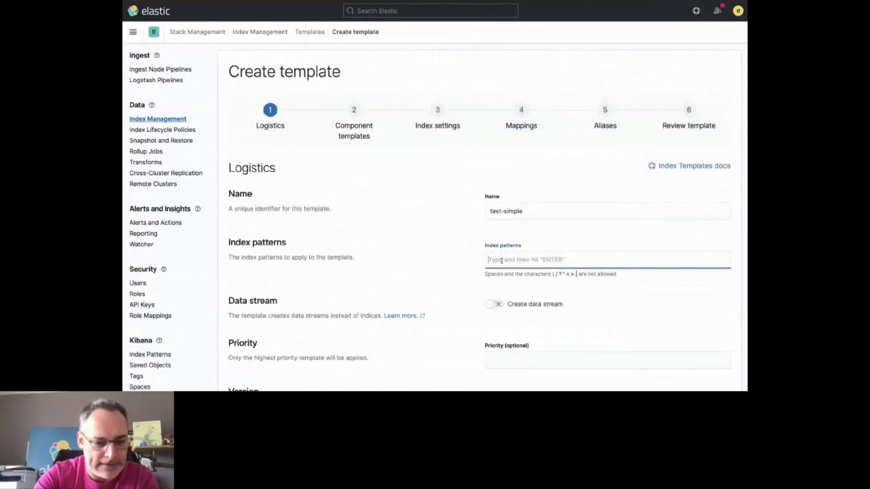
{"action": "type", "text": "test-*"}
{"action": "key", "text": "Return"}
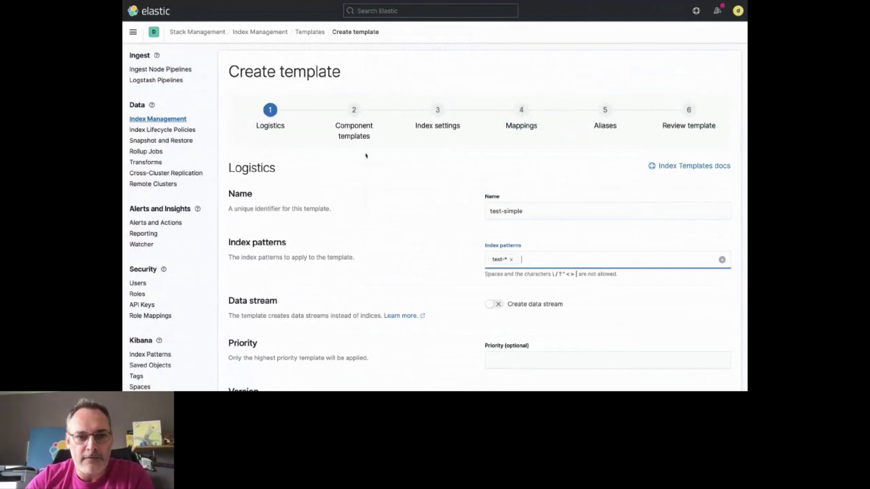
{"action": "left_click", "coordinate": [362, 130]}
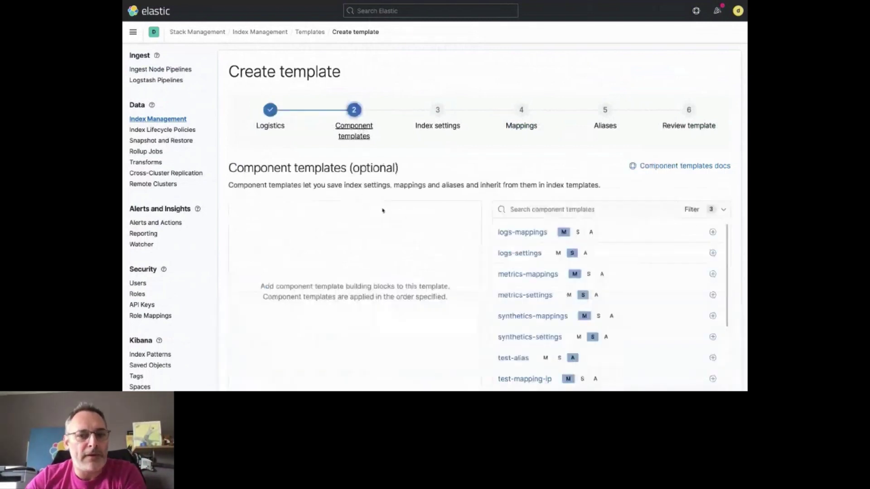
- Add test-settings-small, test-mapping-ip, test-alias and more test components, then preview the merged template
{"action": "left_click", "coordinate": [566, 209]}
{"action": "type", "text": "test"}
{"action": "scroll", "coordinate": [515, 259], "scroll_direction": "down", "scroll_amount": 1}
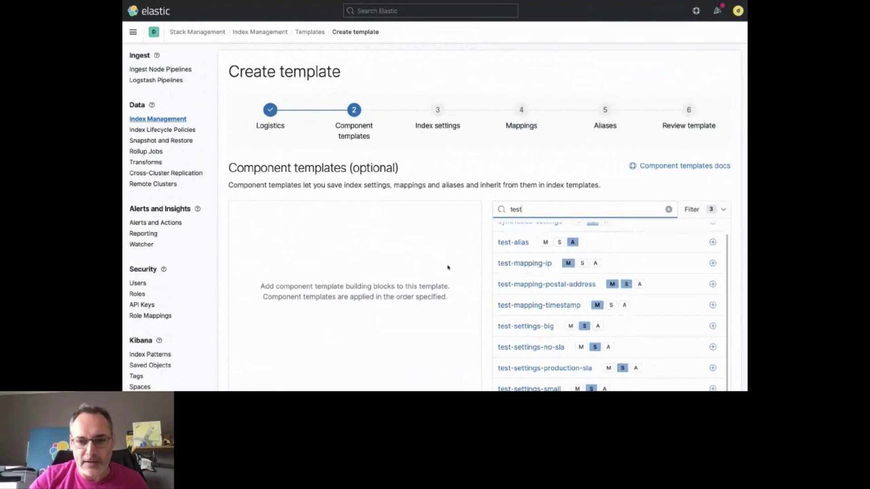
{"action": "scroll", "coordinate": [447, 267], "scroll_direction": "down", "scroll_amount": 1}
{"action": "left_click", "coordinate": [713, 332]}
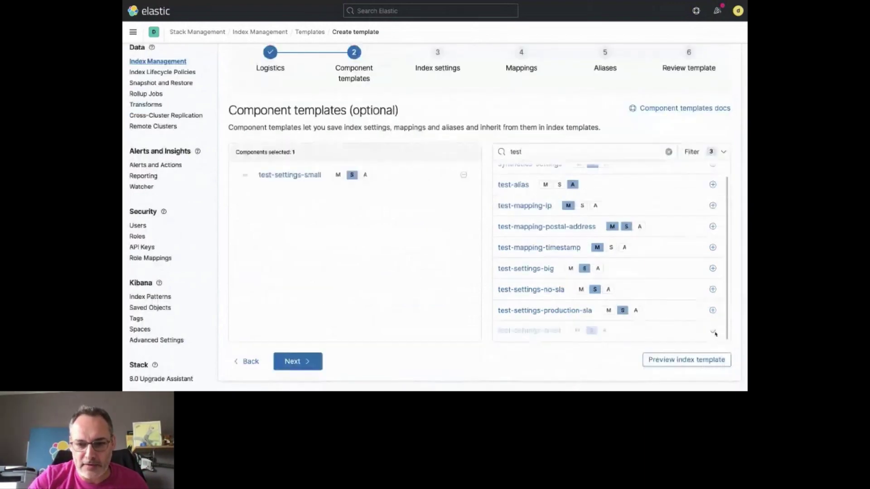
{"action": "left_click", "coordinate": [713, 290]}
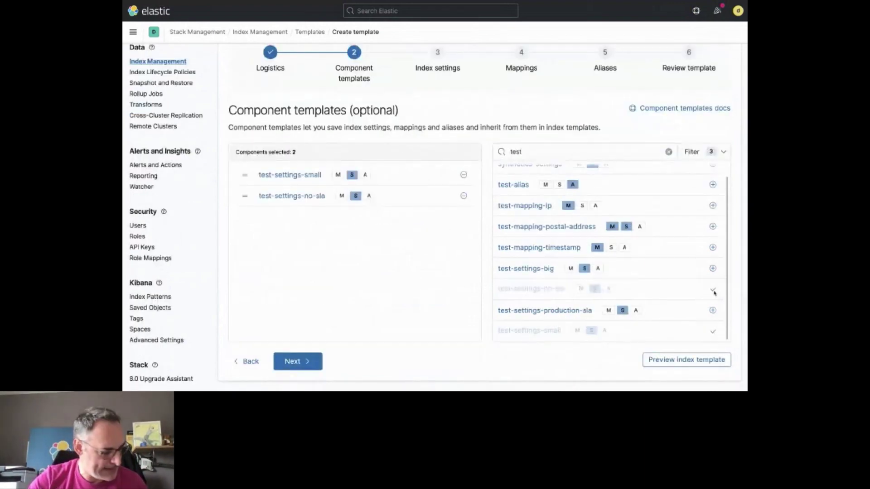
{"action": "left_click", "coordinate": [712, 248]}
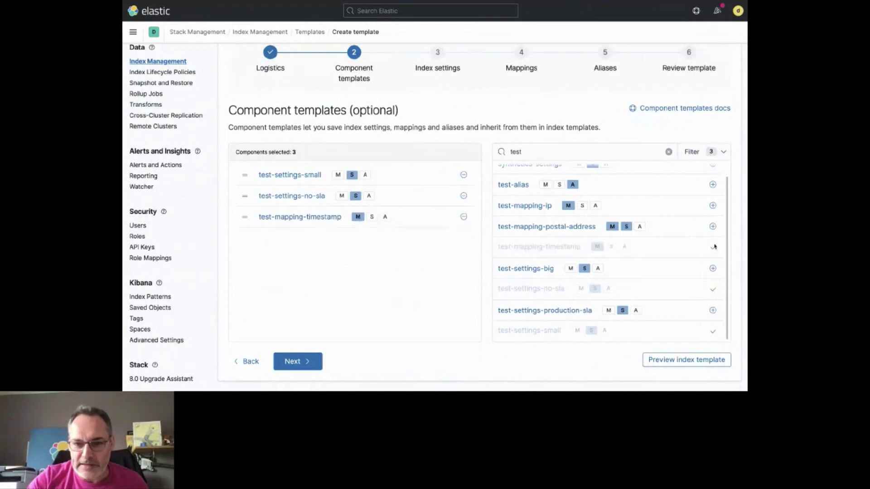
{"action": "left_click", "coordinate": [713, 206]}
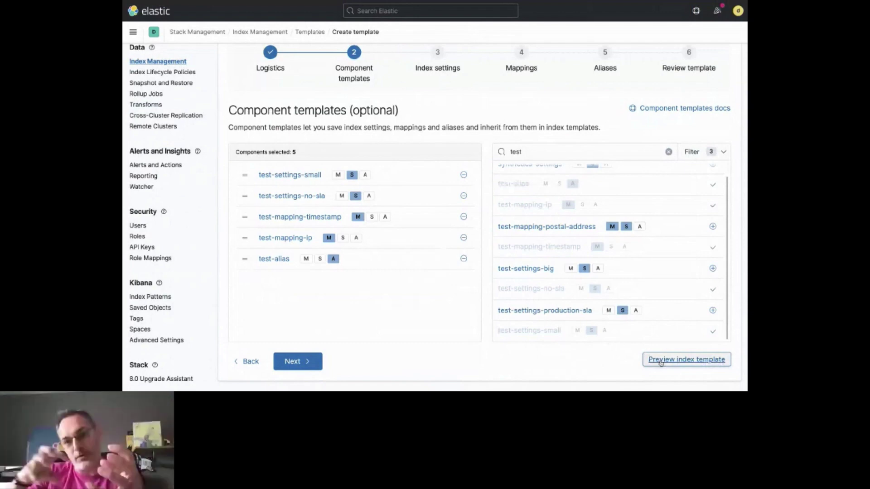
{"action": "left_click", "coordinate": [661, 361]}
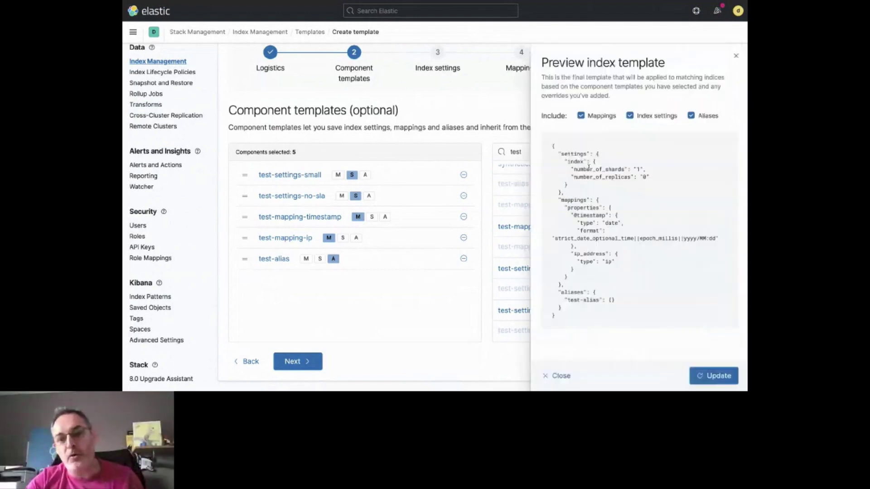
- Pass the index settings step, add a mapped field named 'text', and go to review
{"action": "left_click", "coordinate": [560, 376]}
{"action": "left_click", "coordinate": [448, 68]}
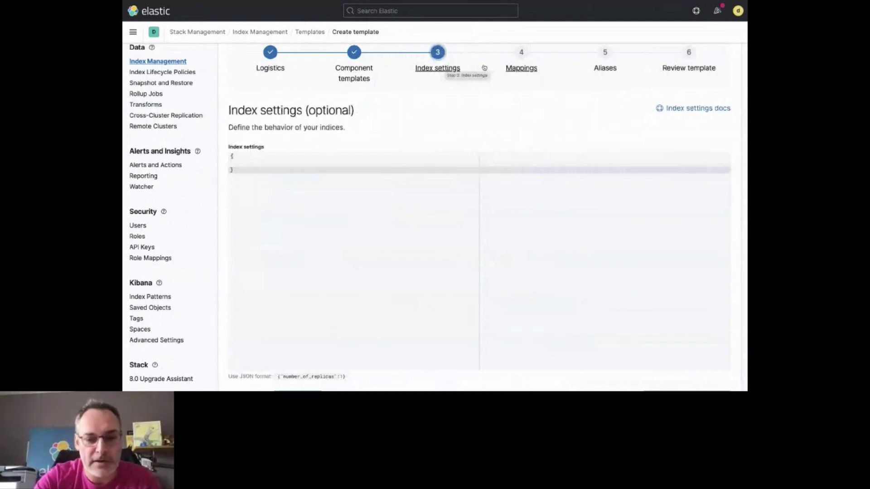
{"action": "left_click", "coordinate": [522, 68]}
{"action": "left_click", "coordinate": [307, 221]}
{"action": "type", "text": "text"}
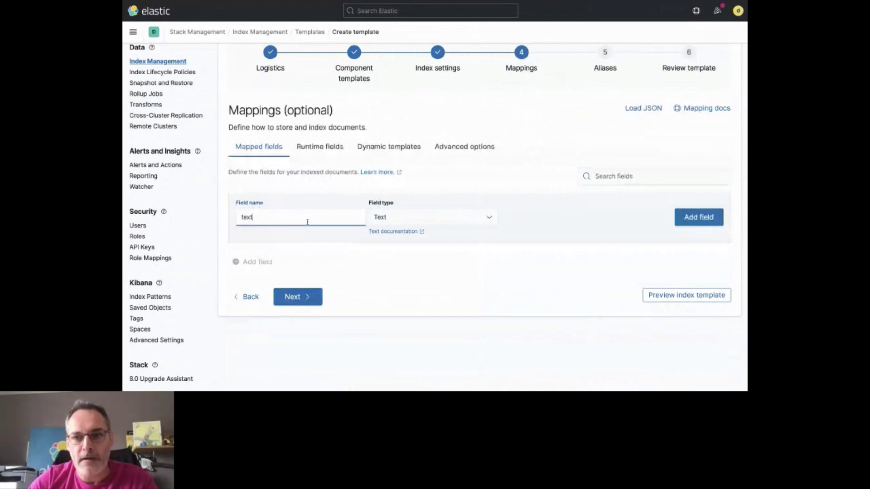
{"action": "key", "text": "Return"}
{"action": "left_click", "coordinate": [688, 68]}
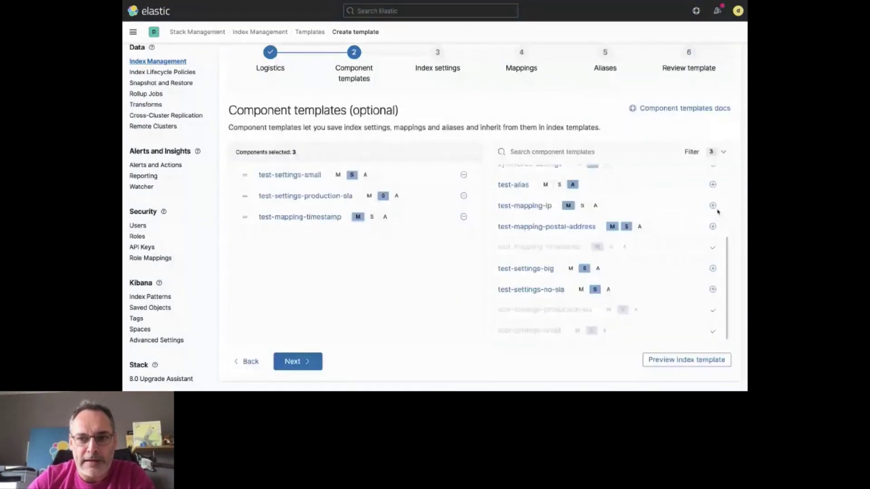
- Add test-mapping-ip and test-alias to test-overwrite and go to its review page
{"action": "left_click", "coordinate": [713, 205]}
{"action": "left_click", "coordinate": [712, 185]}
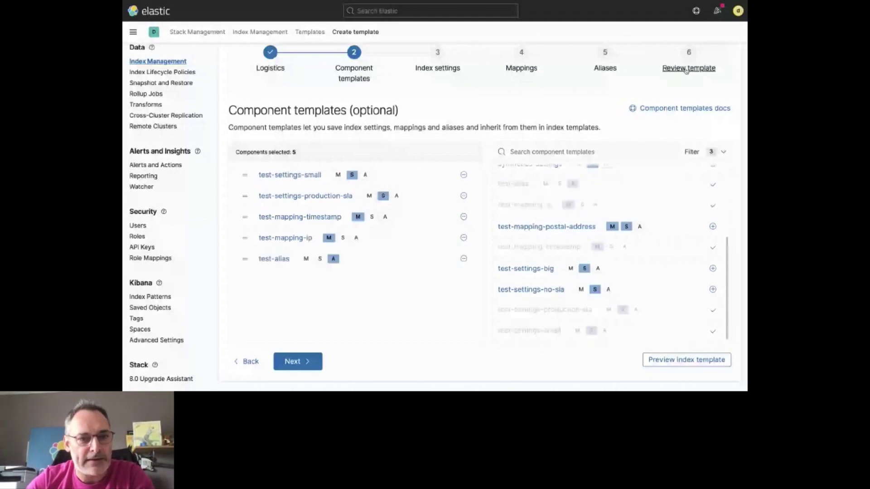
{"action": "left_click", "coordinate": [687, 69]}
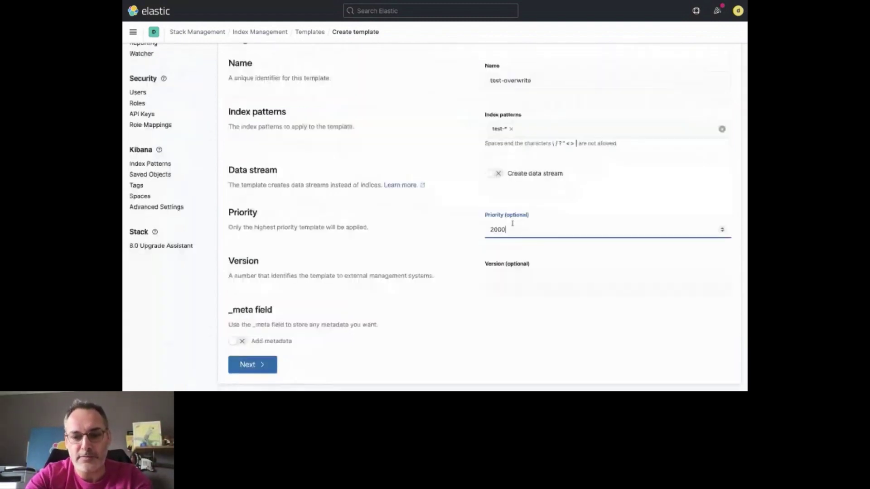
- Change test-overwrite's priority from 2000 to 200 and create the template
{"action": "key", "text": "BackSpace"}
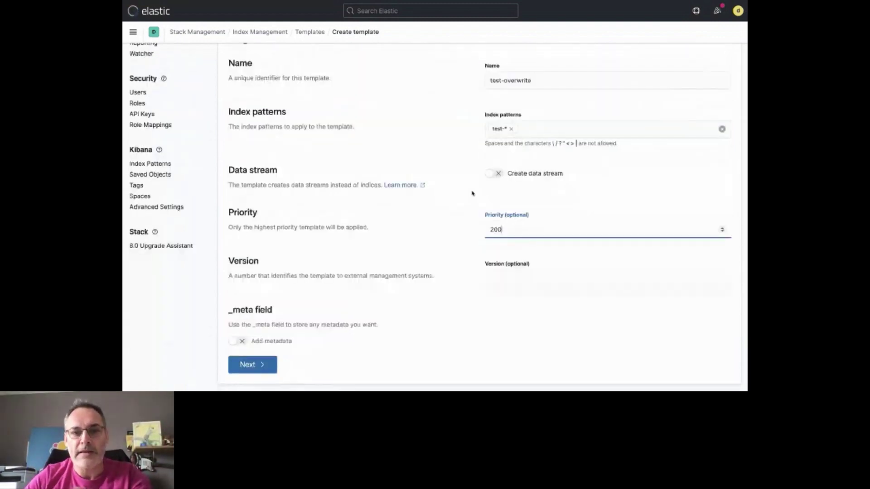
{"action": "left_click", "coordinate": [454, 207]}
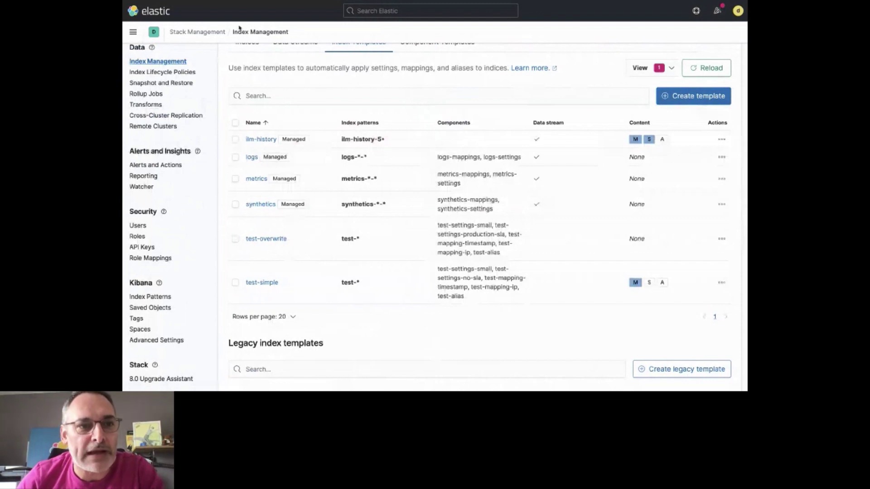
- Switch from Index Templates to the Dev Tools console tab
{"action": "left_click", "coordinate": [347, 5]}
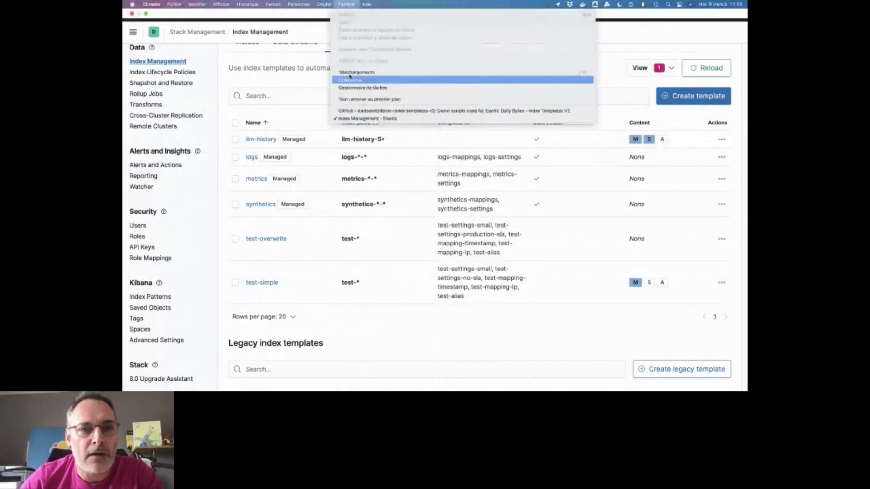
{"action": "left_click", "coordinate": [330, 97]}
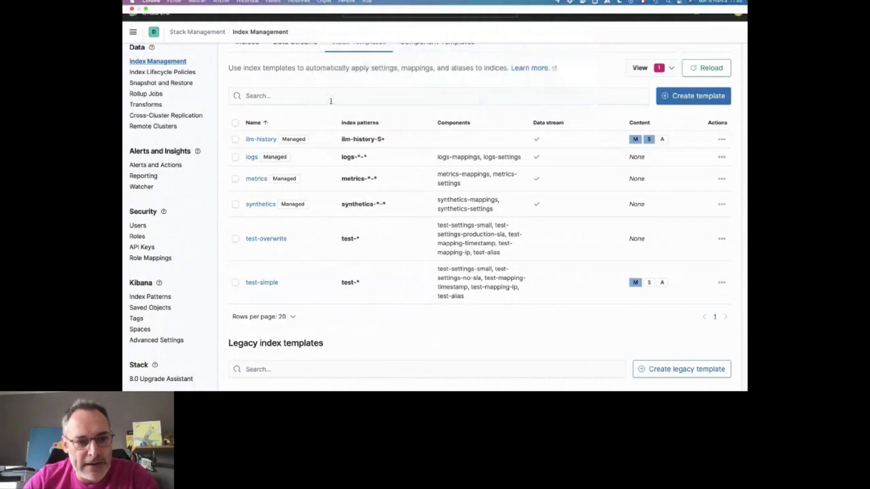
{"action": "key", "text": "ctrl+Tab"}
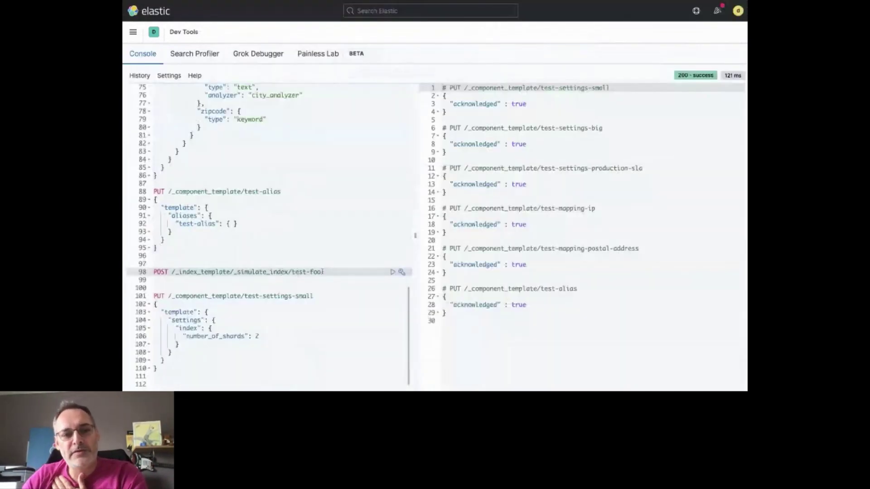
- Simulate index test-foo and check its 1 replica and overlapping template test-simple
{"action": "left_click", "coordinate": [236, 272]}
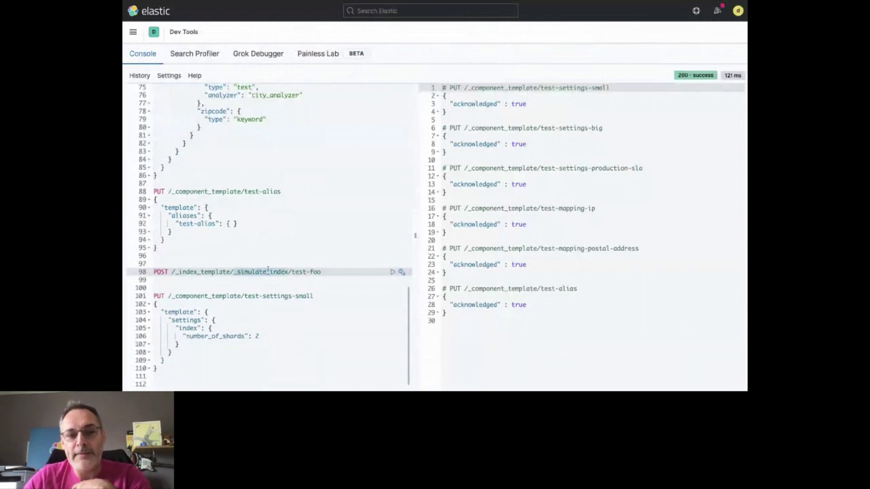
{"action": "left_click", "coordinate": [301, 272]}
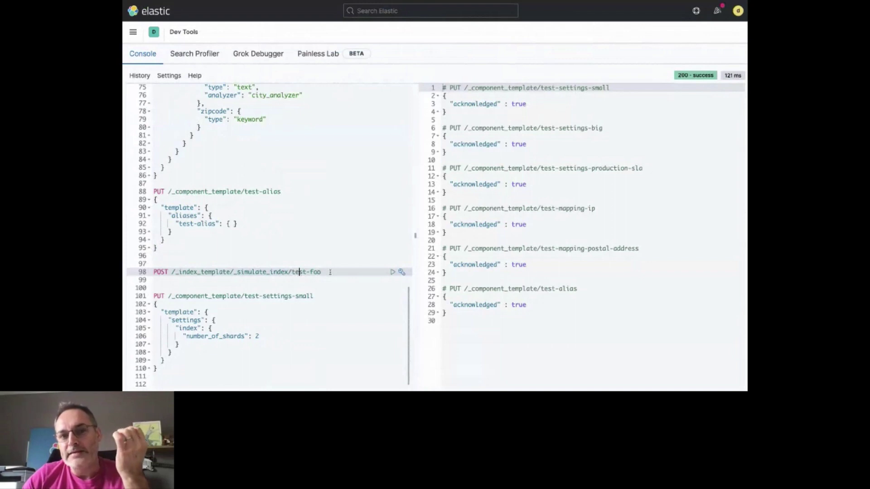
{"action": "key", "text": "ctrl+Return"}
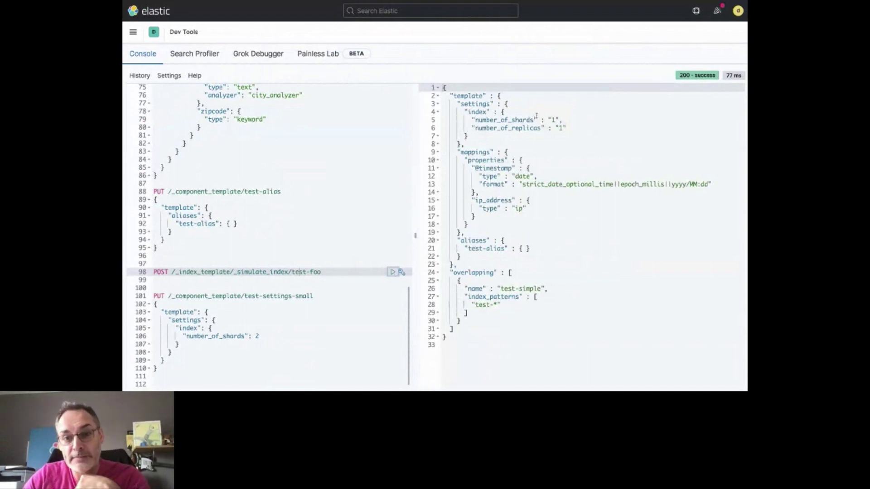
{"action": "left_click", "coordinate": [561, 129]}
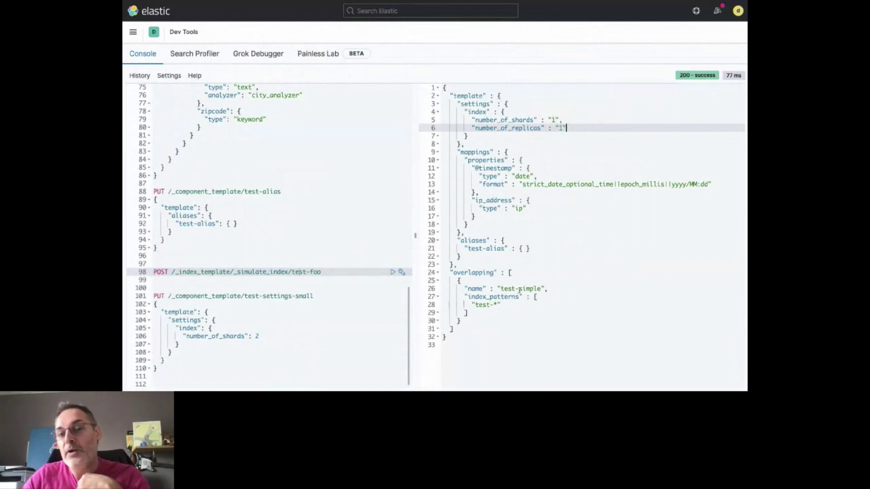
{"action": "left_click_drag", "start_coordinate": [500, 288], "coordinate": [542, 289]}
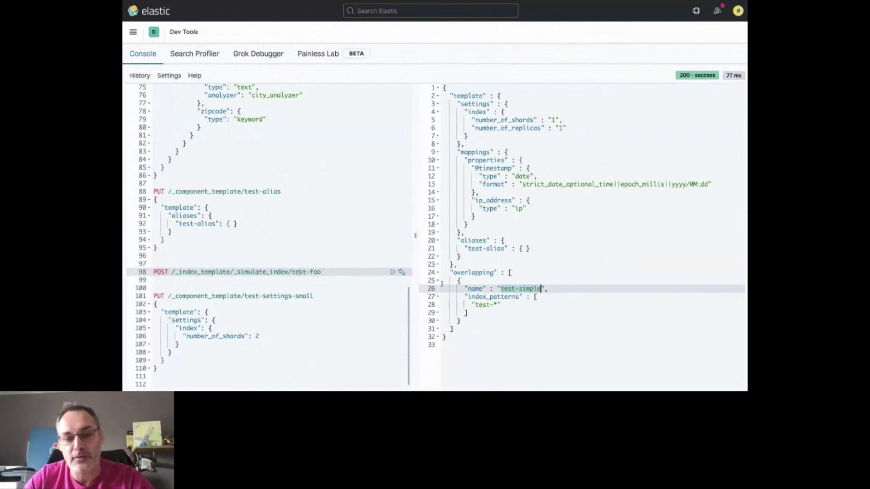
- Update test-settings-small to 2 shards, then re-run the test-foo simulation
{"action": "left_click", "coordinate": [272, 312]}
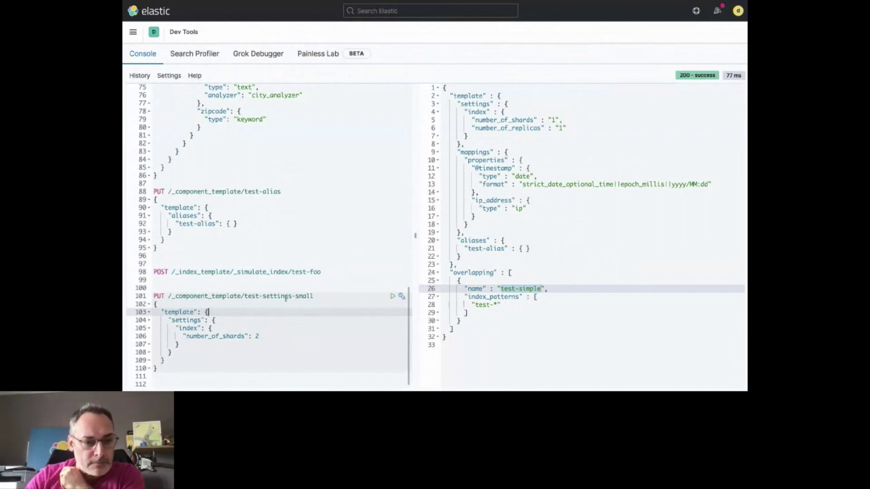
{"action": "left_click", "coordinate": [392, 296]}
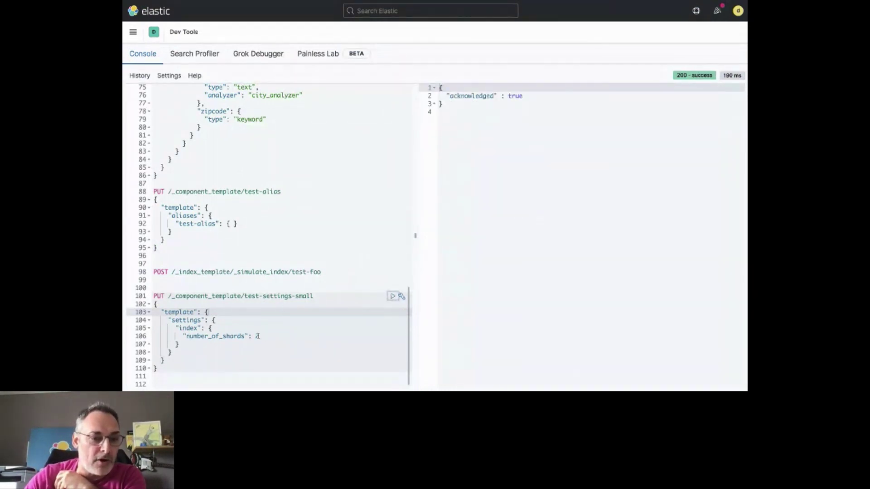
{"action": "left_click", "coordinate": [295, 271]}
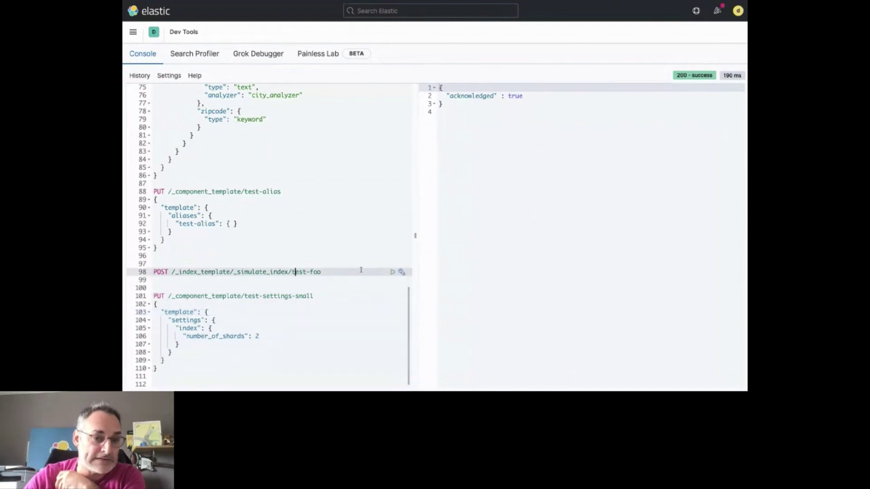
{"action": "left_click", "coordinate": [393, 273]}
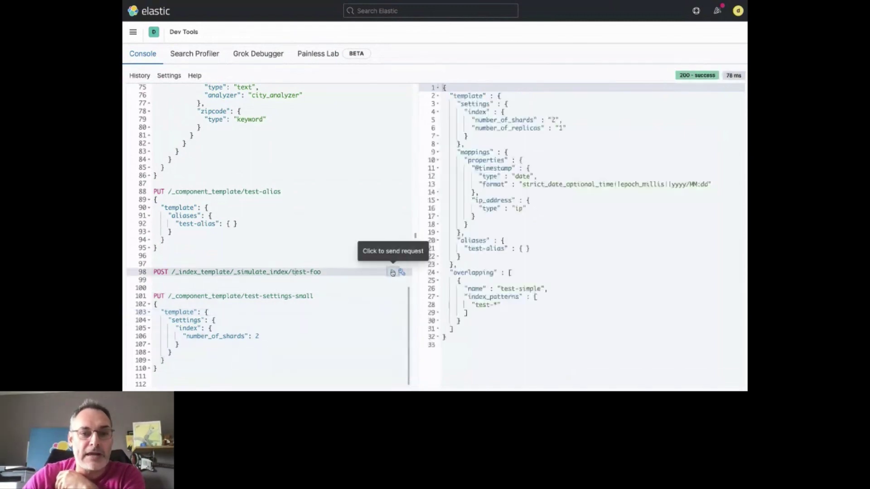